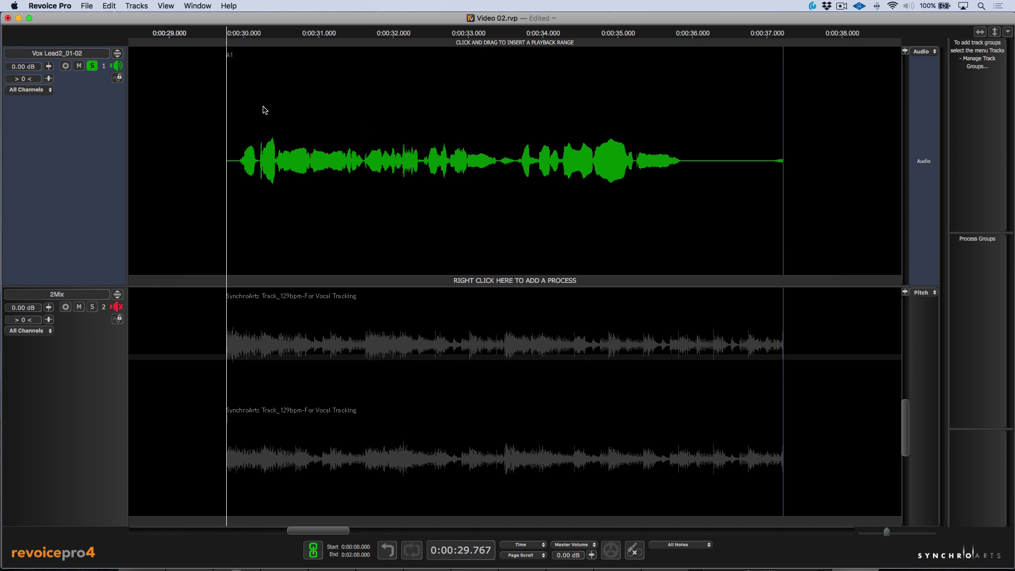
# Step: Take the lead vocal off solo and play the phrase together with the 2Mix track
pyautogui.click(92, 67)
pyautogui.press('space')
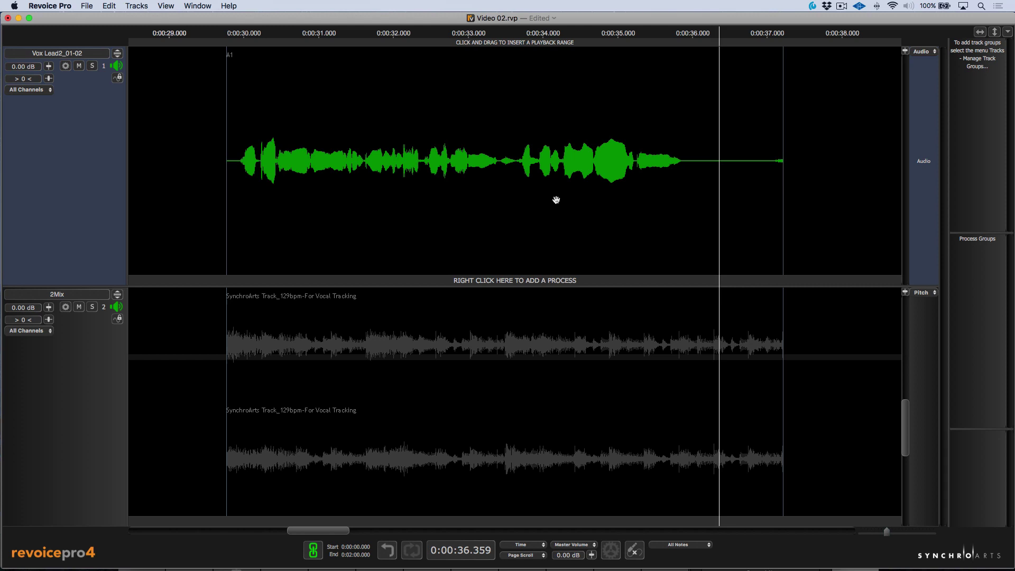
# Step: Create a Warp process on the lead vocal, solo that track and maximize it in the window
pyautogui.press('w')
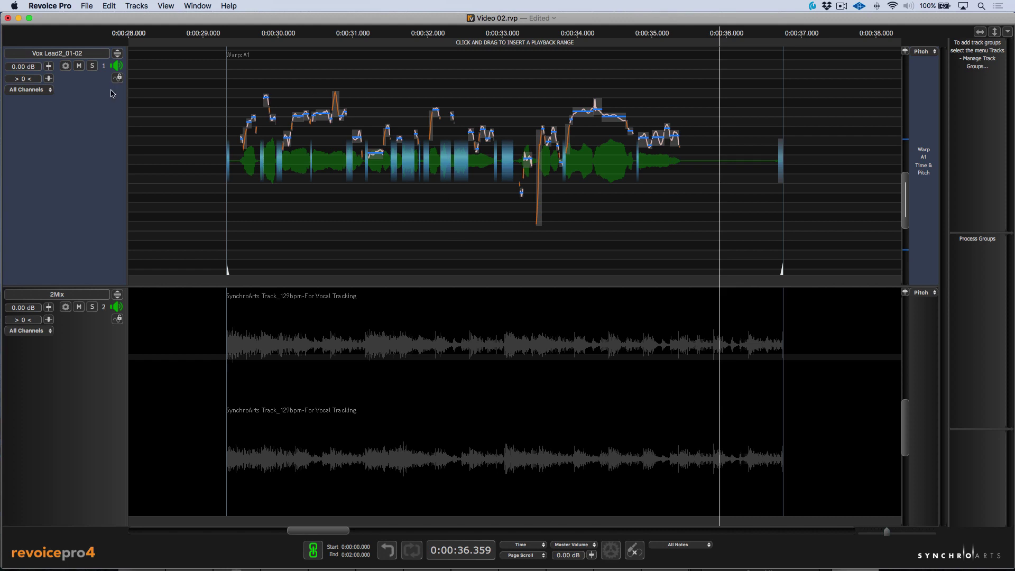
pyautogui.click(92, 66)
pyautogui.click(119, 55)
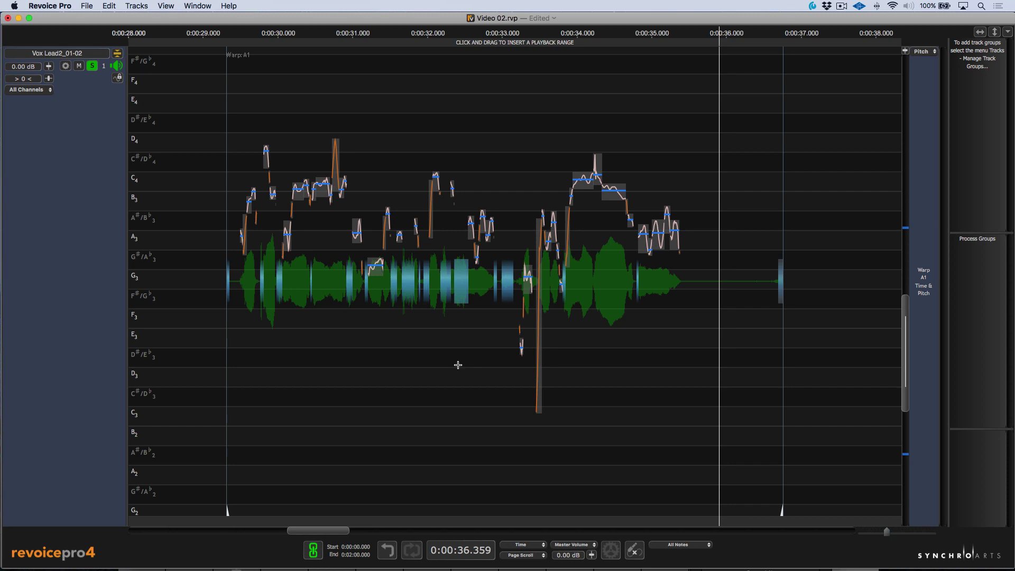
# Step: Switch the Warp display to the Level view and rescale it vertically until all level traces fit
pyautogui.press('q')
pyautogui.press('l')
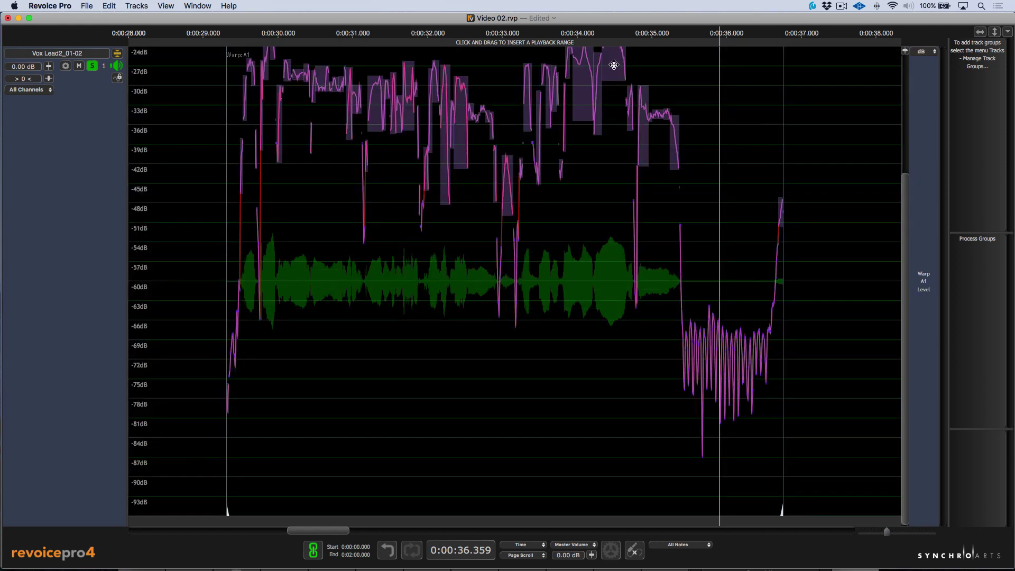
pyautogui.moveTo(906, 199); pyautogui.dragTo(914, 125)
pyautogui.scroll(3, 914, 125)
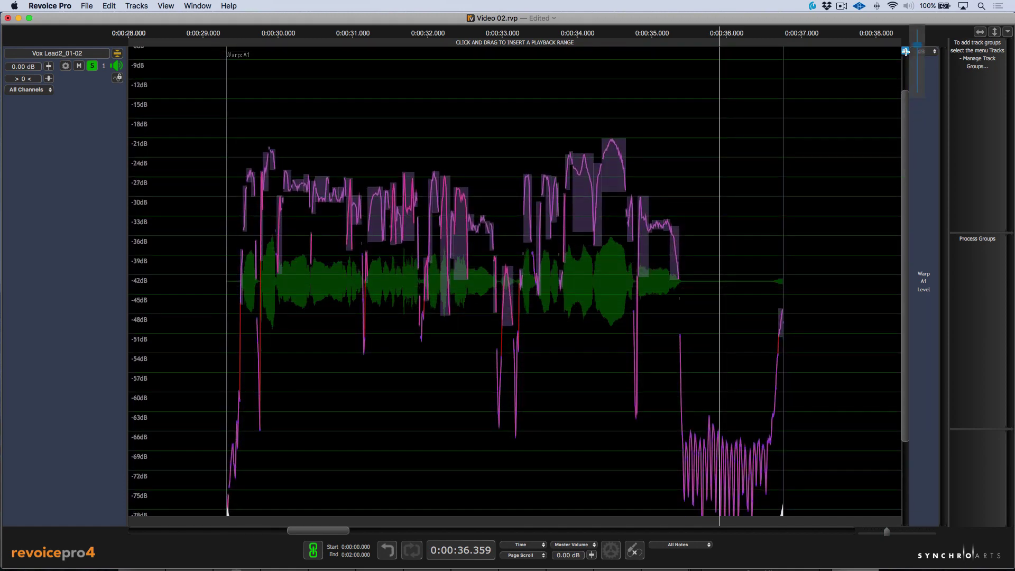
pyautogui.moveTo(917, 49); pyautogui.dragTo(916, 24)
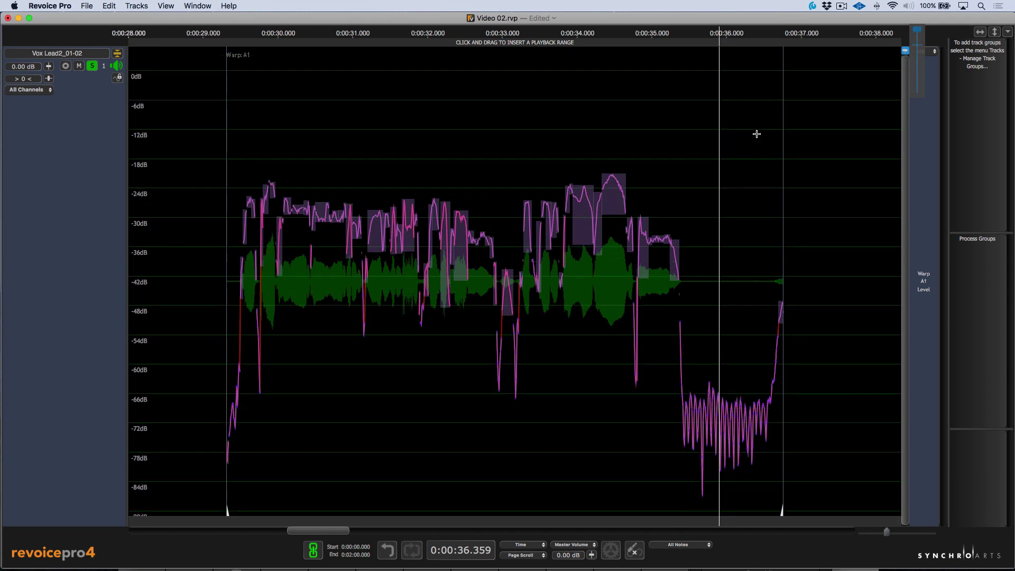
# Step: Lower the level of the short block at about 31.4 s to -40.385 dB
pyautogui.click(253, 35)
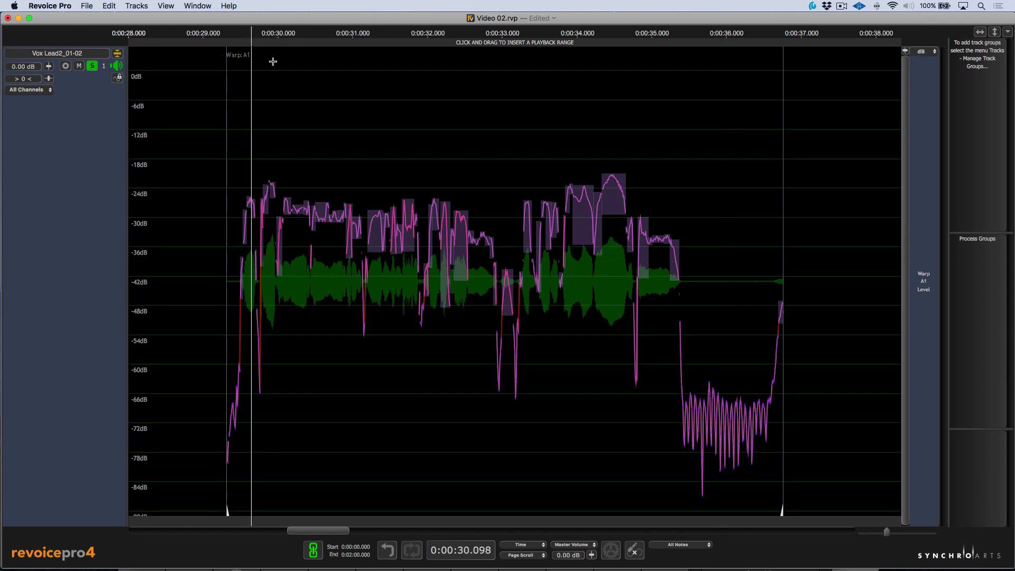
pyautogui.press('t')
pyautogui.press('t')
pyautogui.press('t')
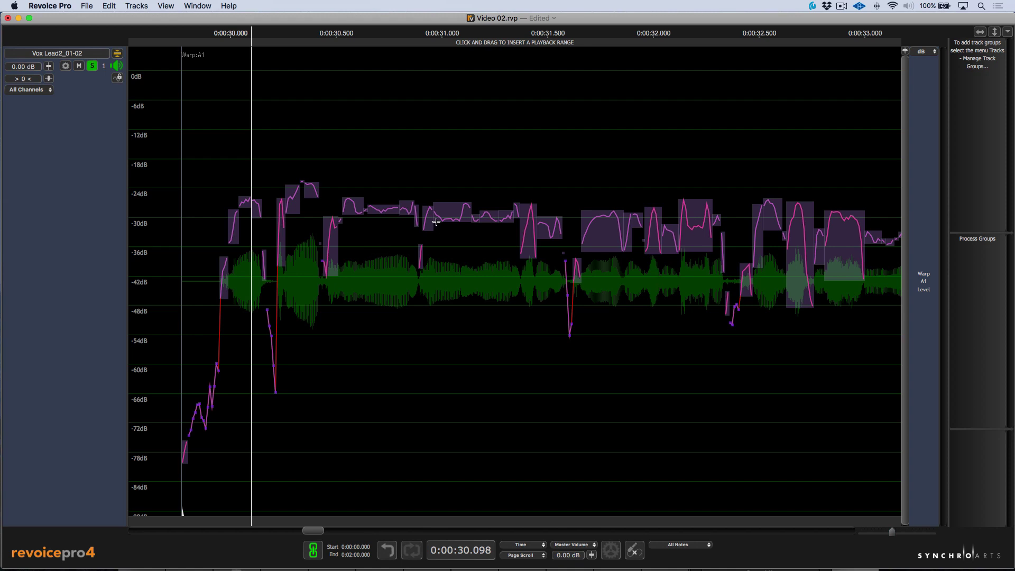
pyautogui.click(532, 33)
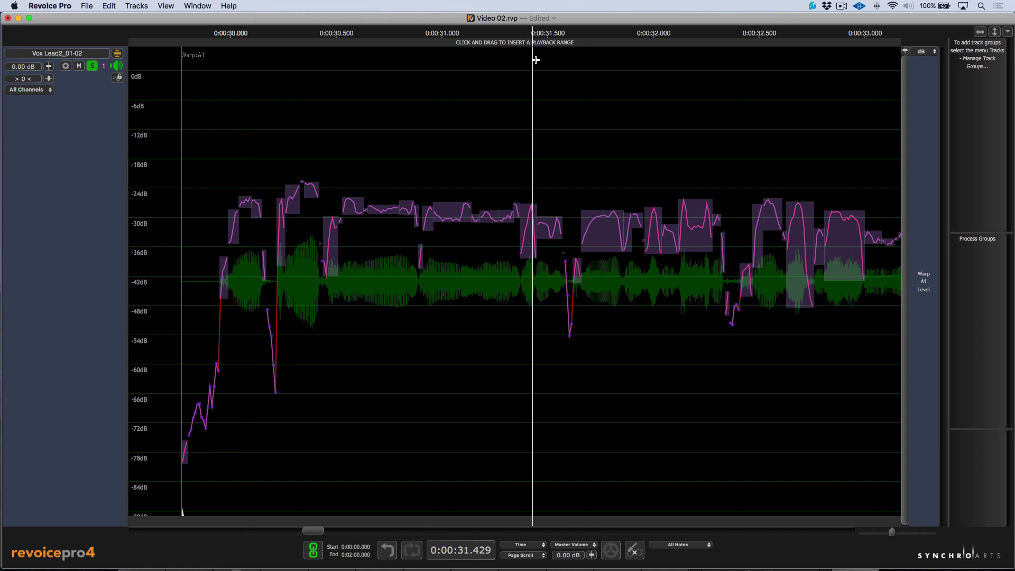
pyautogui.press('t')
pyautogui.scroll(1, 541, 124)
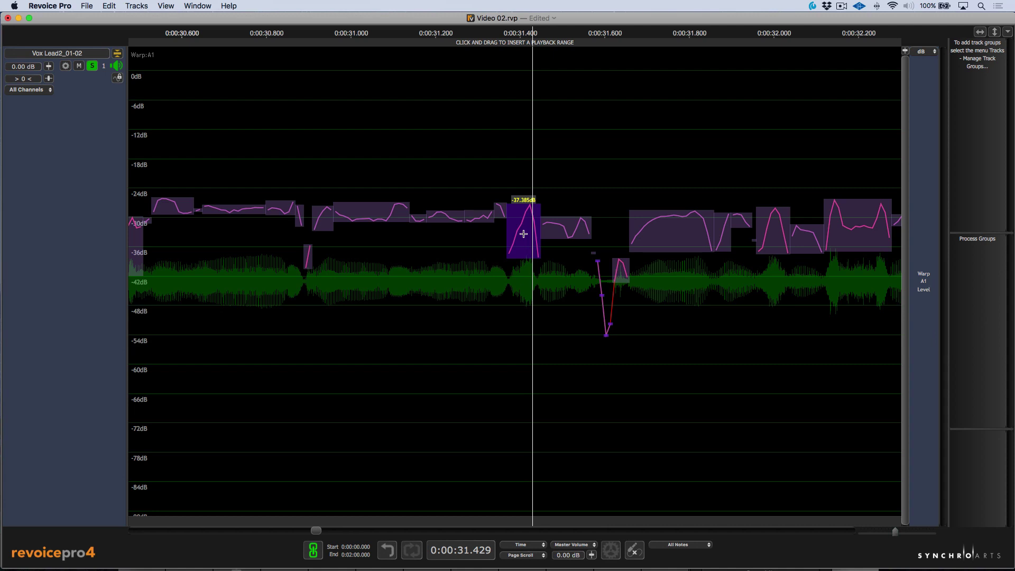
pyautogui.moveTo(523, 233); pyautogui.dragTo(524, 244)
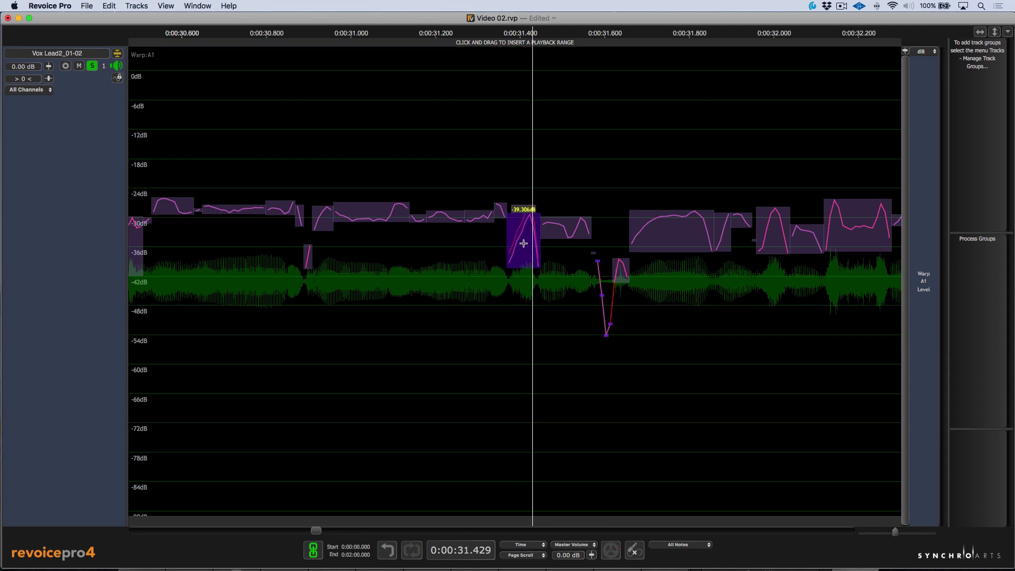
pyautogui.press('super+z')
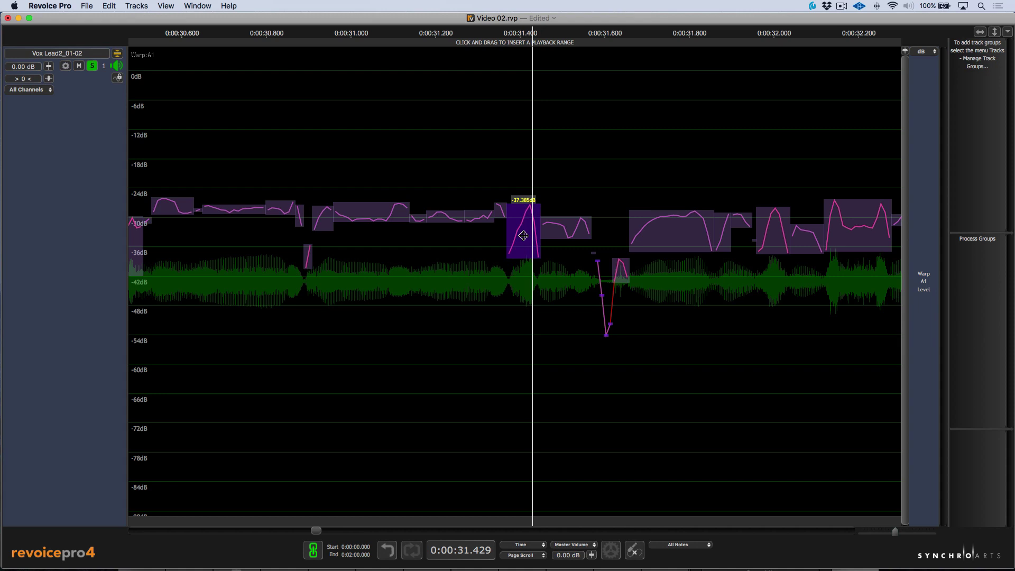
pyautogui.moveTo(523, 235); pyautogui.dragTo(524, 247)
# Step: Lower the level block at about 32.2 s to -39.693 dB and the one at about 32.0 s to -39.929 dB
pyautogui.hscroll(3, 531, 245)
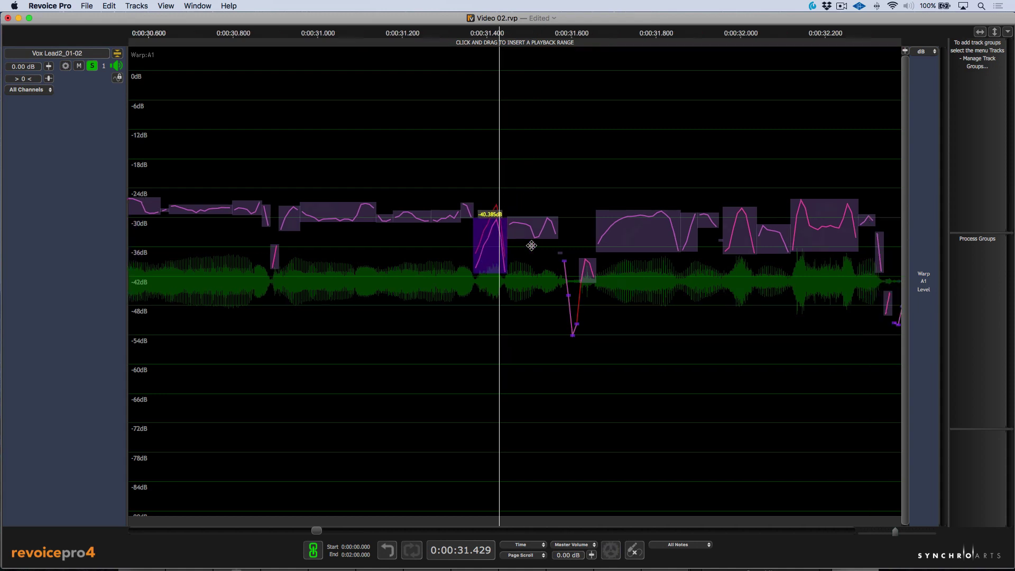
pyautogui.moveTo(804, 241); pyautogui.dragTo(804, 256)
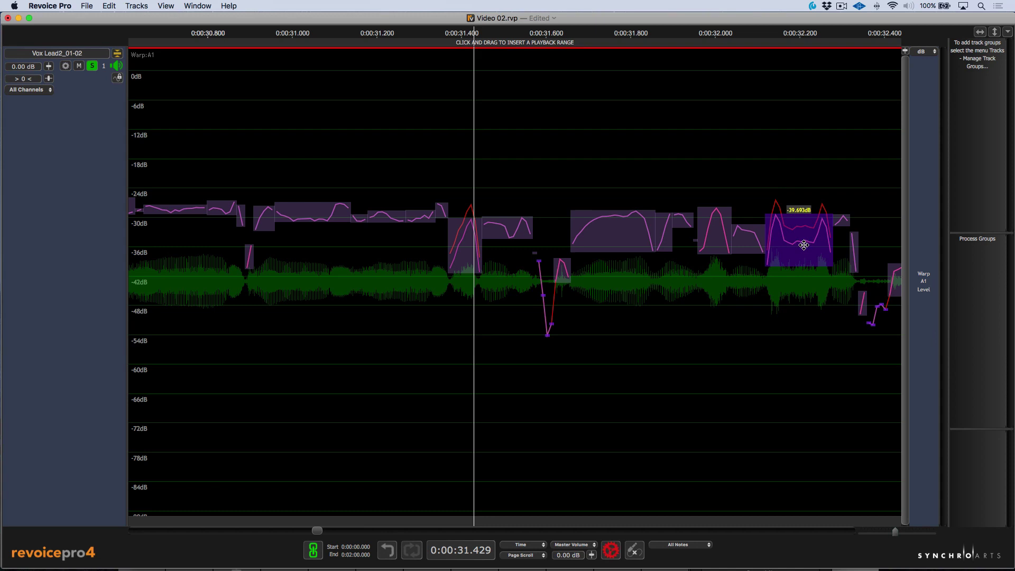
pyautogui.moveTo(716, 236); pyautogui.dragTo(717, 246)
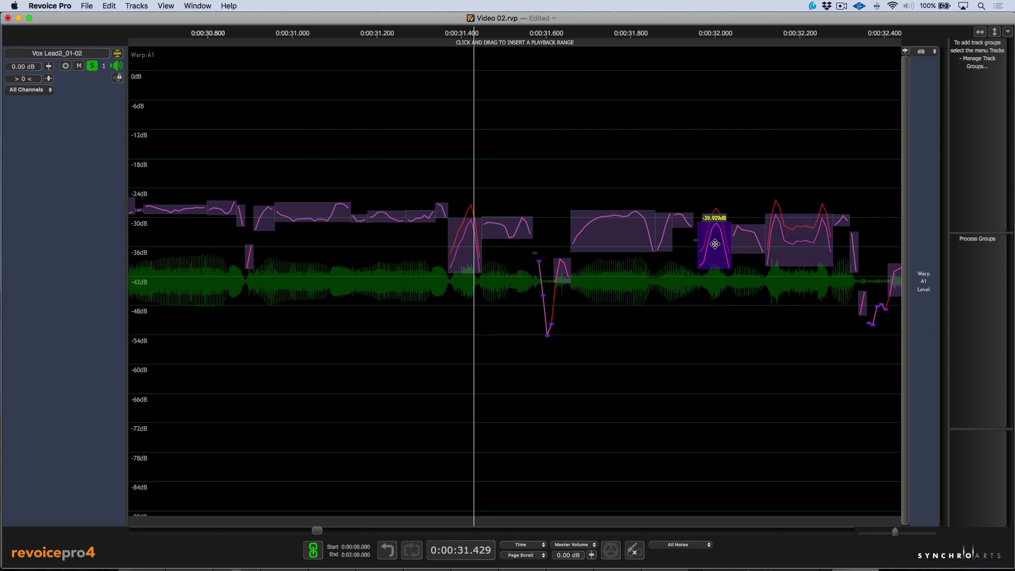
# Step: Lower the level block at about 32.9 s to -38.813 dB and the one at about 32.7 s by about 3 dB
pyautogui.hscroll(8, 716, 245)
pyautogui.hscroll(7, 716, 245)
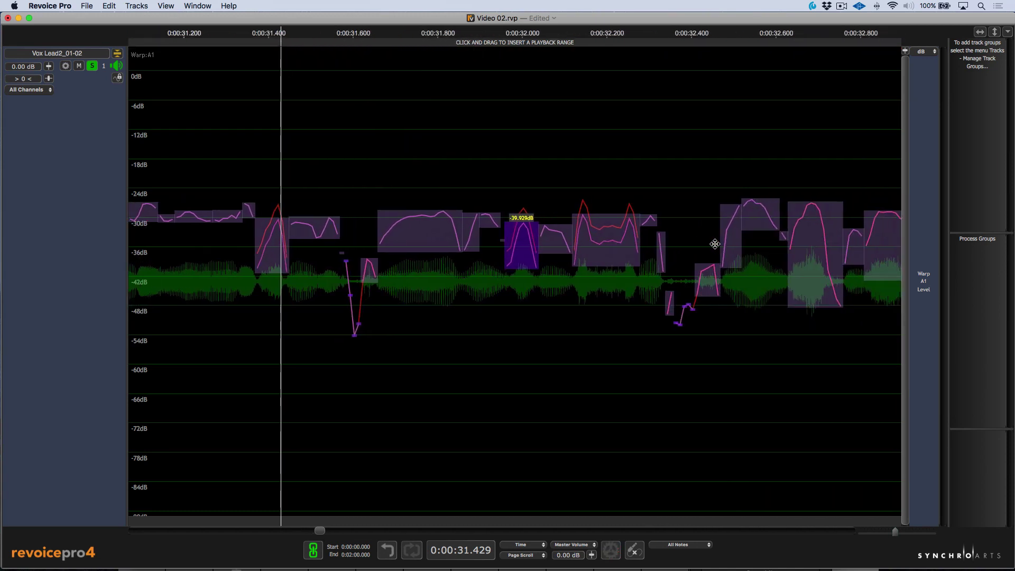
pyautogui.moveTo(750, 249); pyautogui.dragTo(751, 264)
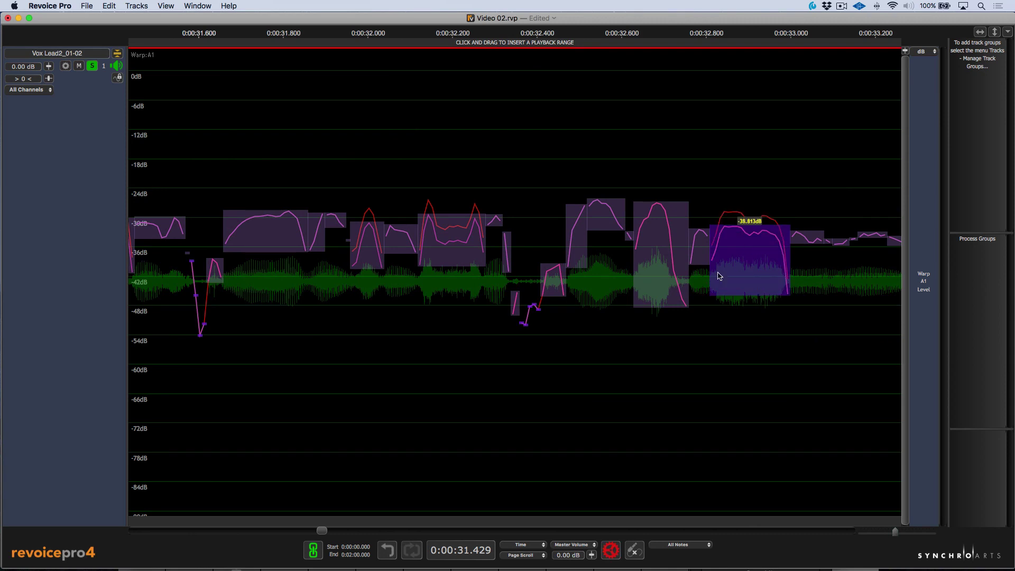
pyautogui.moveTo(657, 275); pyautogui.dragTo(657, 288)
# Step: Lower the quiet level block at about 33.5 s to -54.903 dB
pyautogui.hscroll(11, 564, 159)
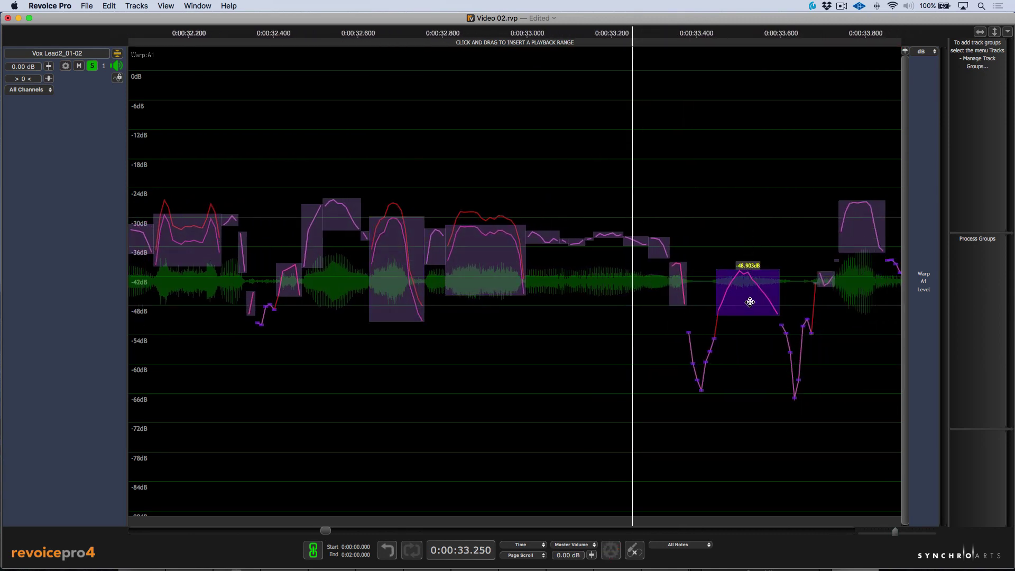
pyautogui.moveTo(749, 301); pyautogui.dragTo(749, 331)
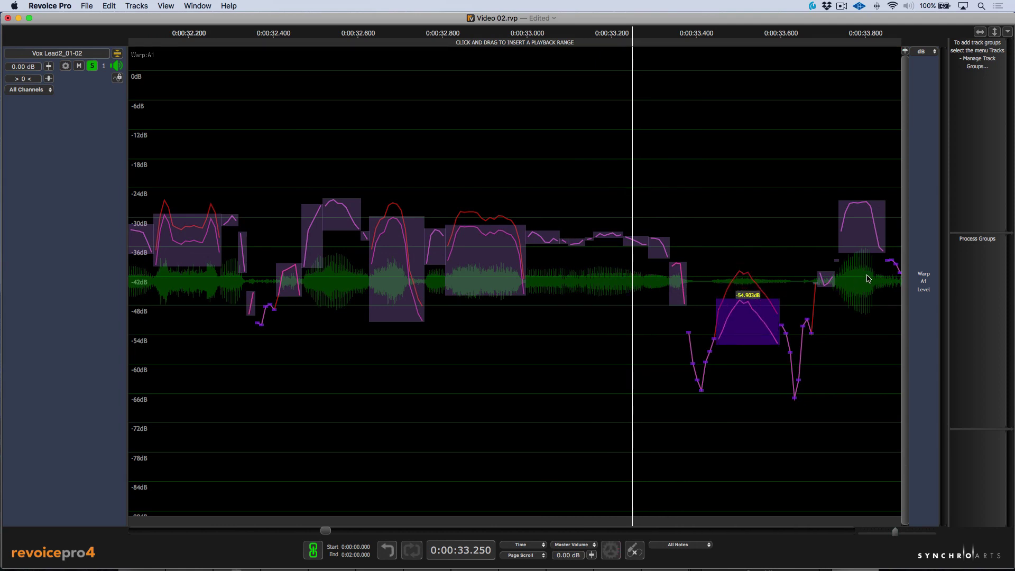
# Step: Play back the phrase with the whole vocal in view to check the level edits
pyautogui.hscroll(12, 528, 186)
pyautogui.press('r')
pyautogui.press('r')
pyautogui.press('r')
pyautogui.scroll(-4, 527, 185)
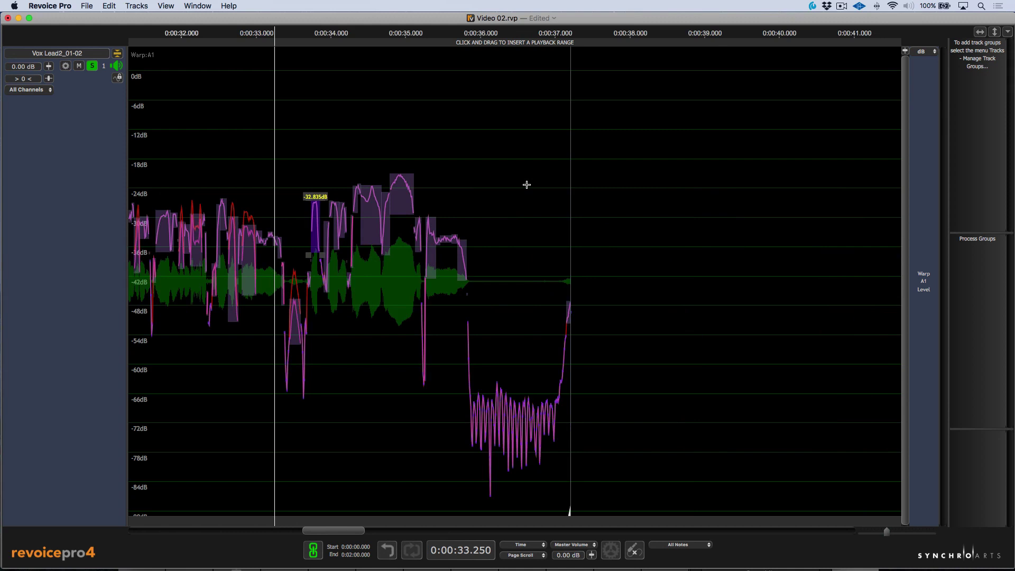
pyautogui.hscroll(-3, 526, 184)
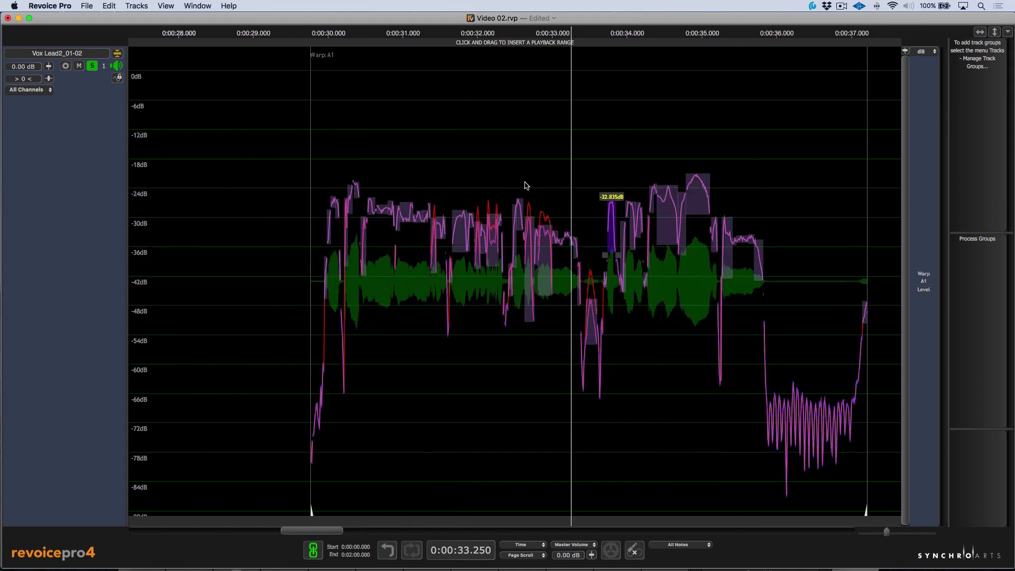
pyautogui.press('space')
pyautogui.hscroll(-1, 524, 183)
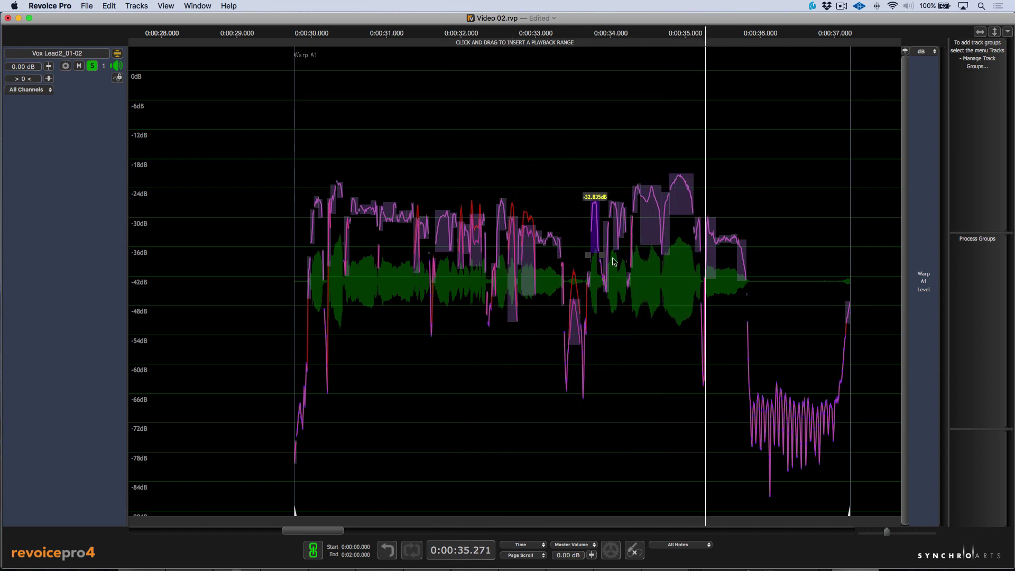
pyautogui.press('space')
# Step: Select the loud level blocks from about 34.3 to 35.2 s and lower them together by about 2 dB
pyautogui.click(656, 33)
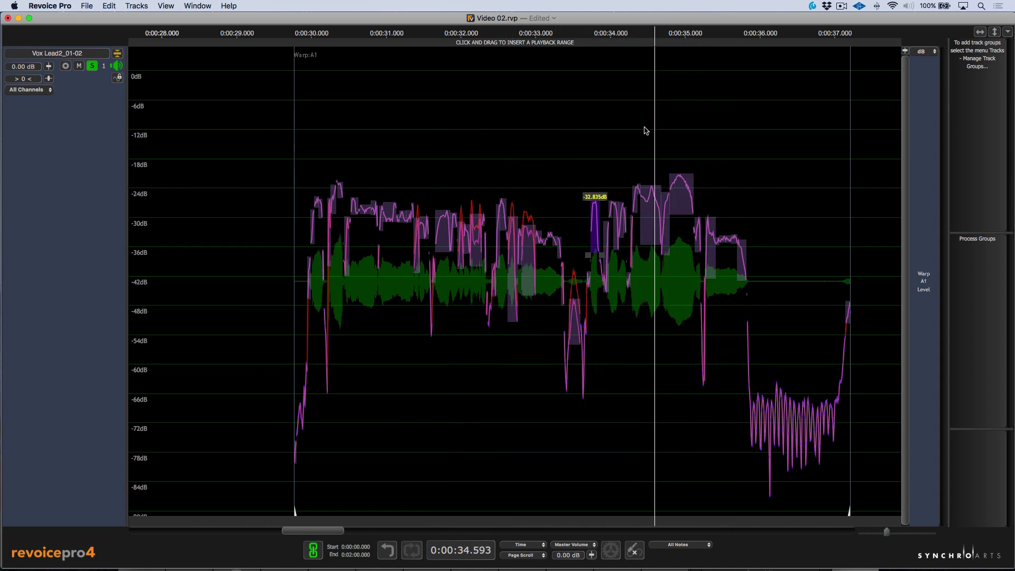
pyautogui.press('t')
pyautogui.press('t')
pyautogui.press('t')
pyautogui.press('t')
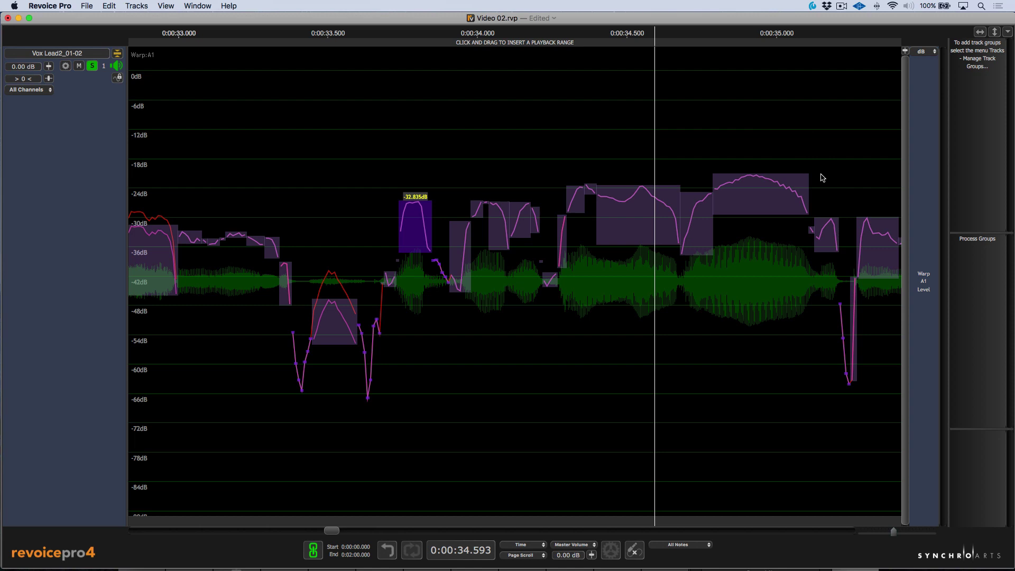
pyautogui.moveTo(824, 141); pyautogui.dragTo(561, 309)
pyautogui.click(549, 36)
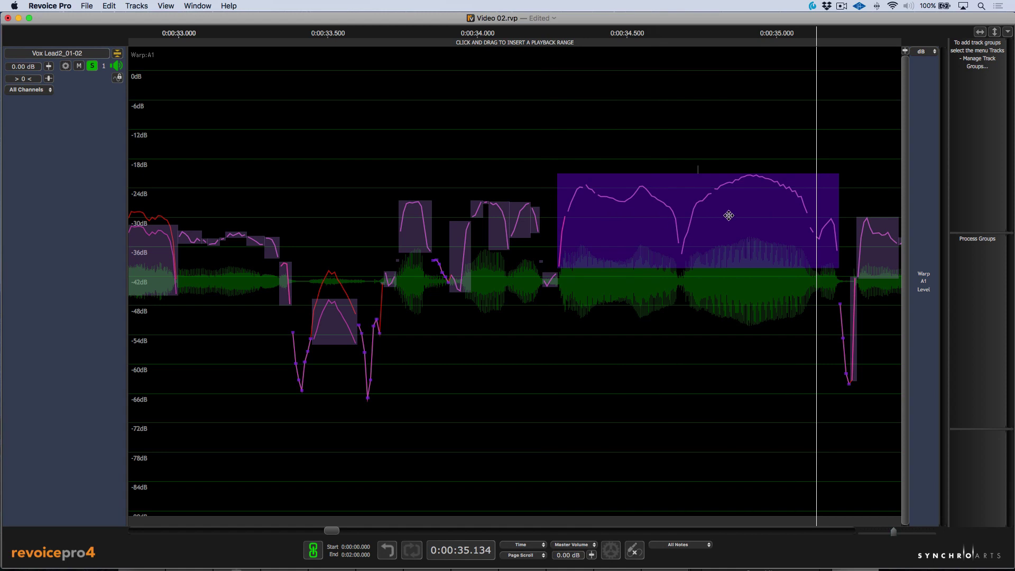
pyautogui.press('r')
pyautogui.press('r')
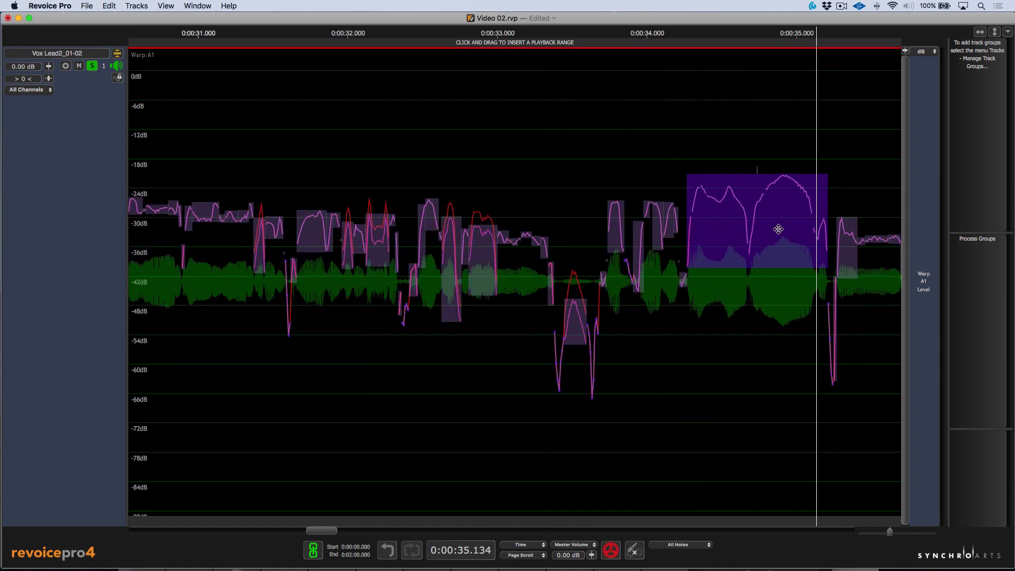
pyautogui.moveTo(777, 227); pyautogui.dragTo(779, 237)
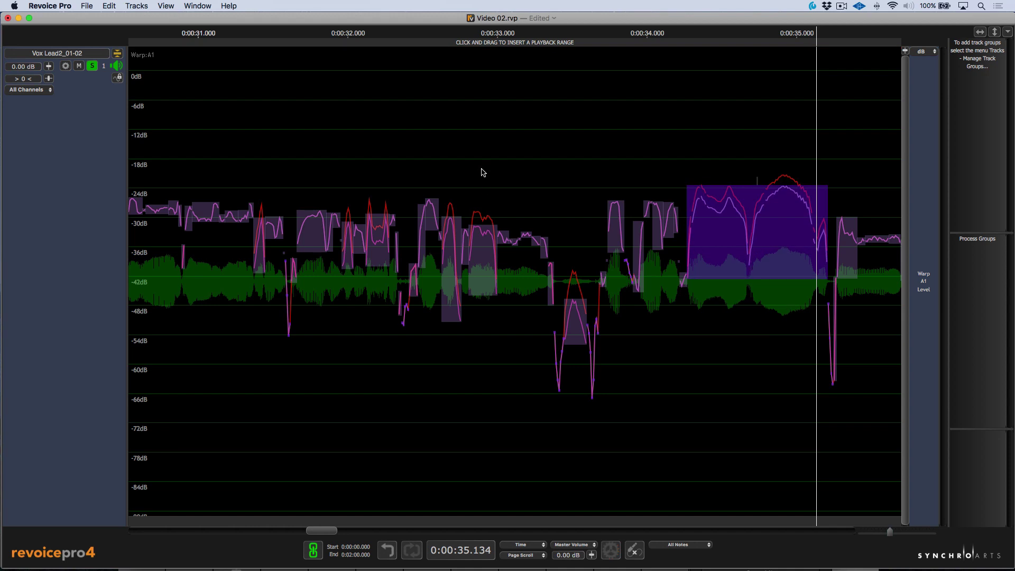
# Step: Lower the loud blocks from about 30.2 to 30.4 s by about 2 dB and the next one to -40.385 dB
pyautogui.press('Return')
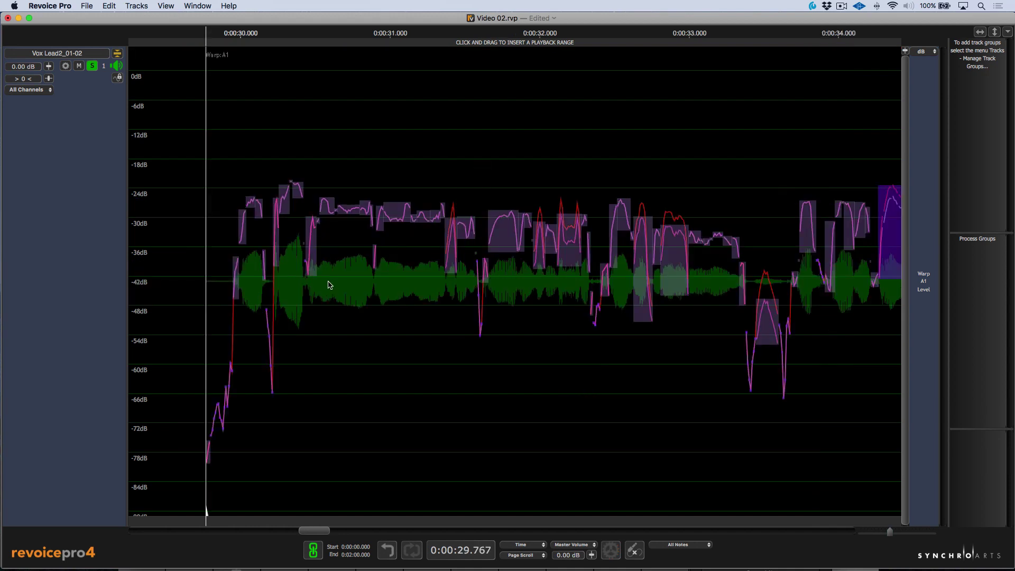
pyautogui.click(285, 33)
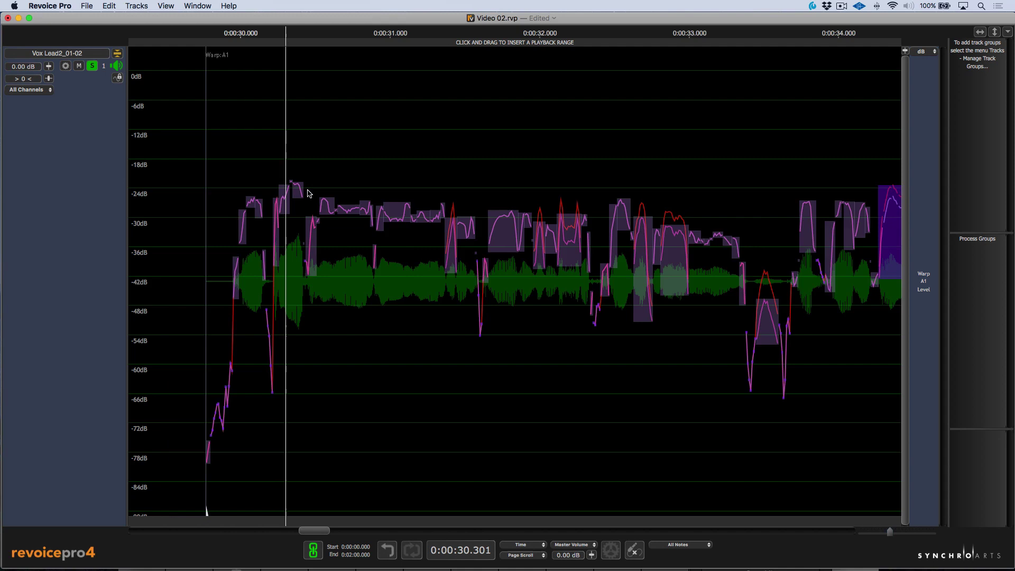
pyautogui.press('t')
pyautogui.press('t')
pyautogui.press('t')
pyautogui.moveTo(334, 129); pyautogui.dragTo(275, 290)
pyautogui.moveTo(295, 223); pyautogui.dragTo(358, 258)
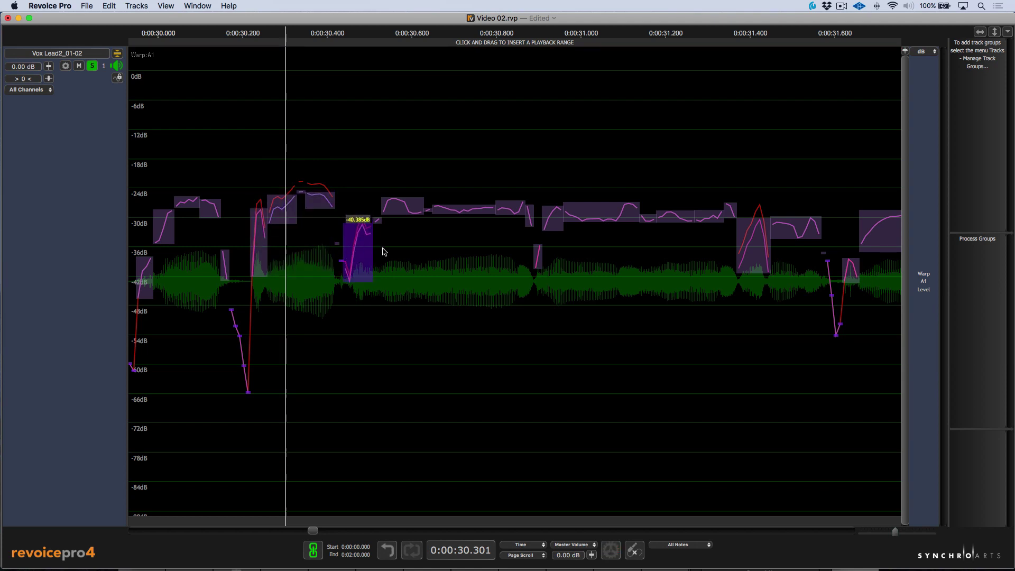
# Step: Play the edited vocal from its start with the whole phrase in view
pyautogui.press('space')
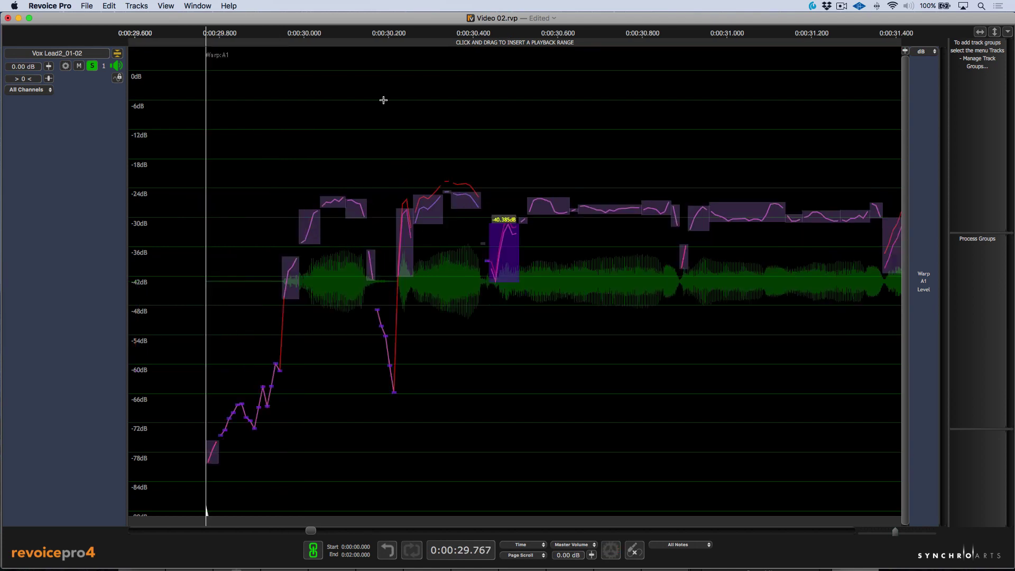
pyautogui.press('r')
pyautogui.press('r')
pyautogui.press('r')
pyautogui.press('r')
pyautogui.press('space')
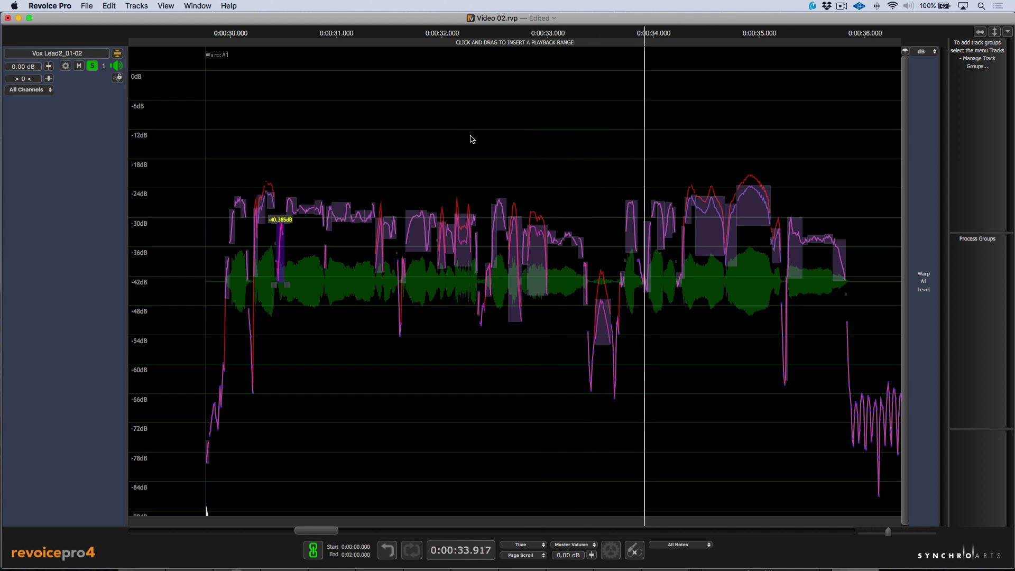
pyautogui.press('space')
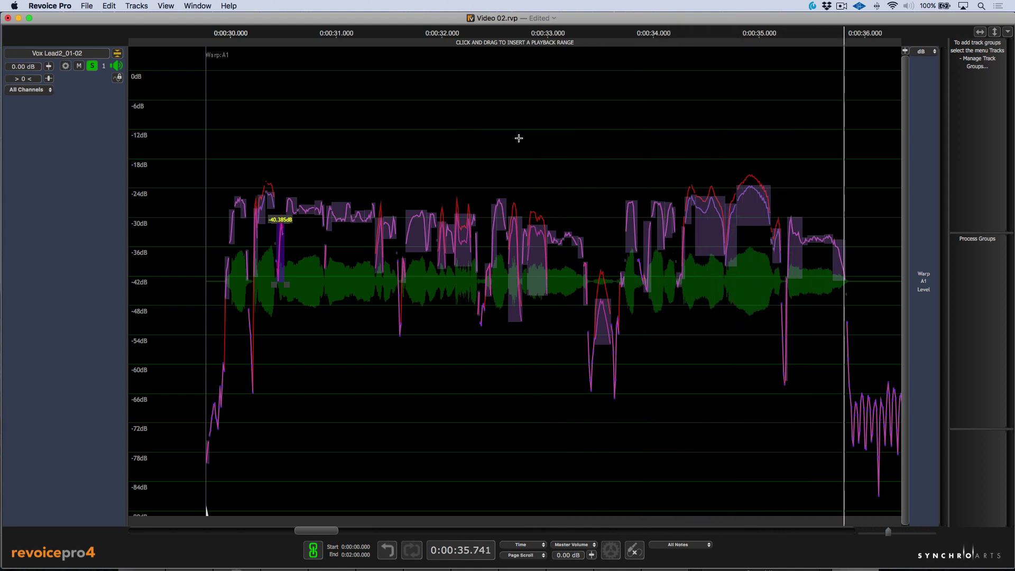
# Step: Compare by playing the vocal with the Warp process bypassed, and again with it re-enabled
pyautogui.press('b')
pyautogui.press('space')
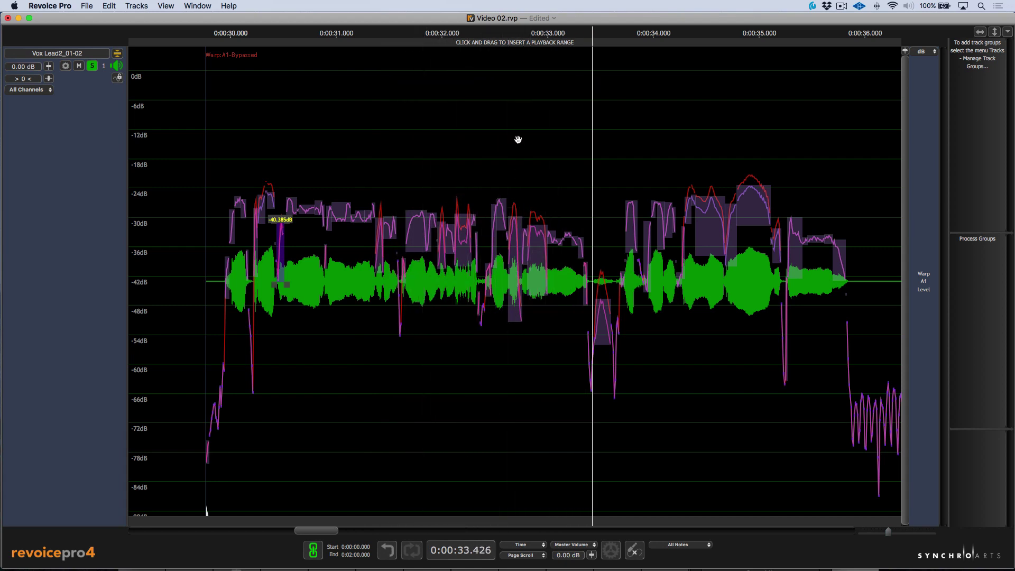
pyautogui.press('b')
pyautogui.press('space')
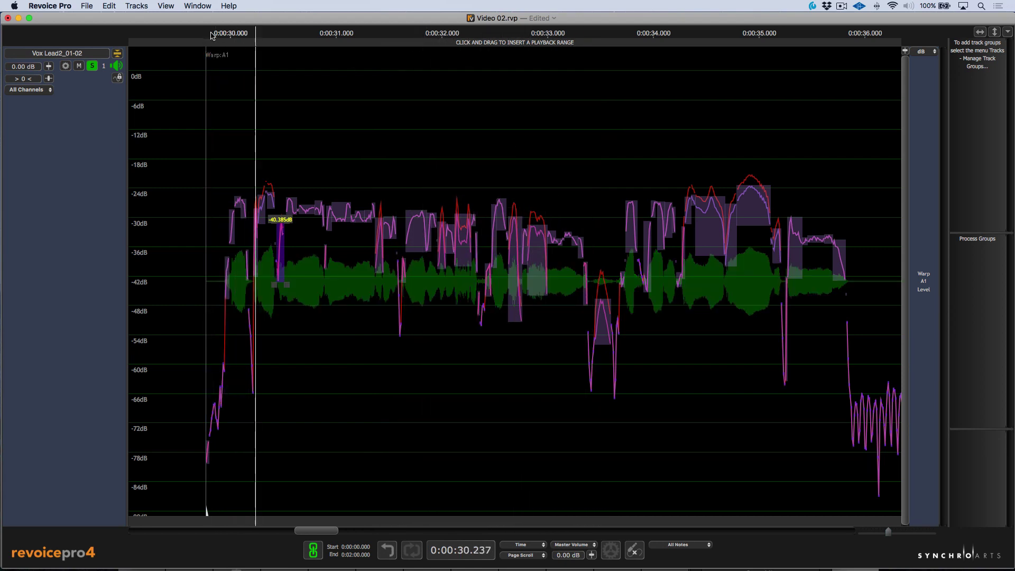